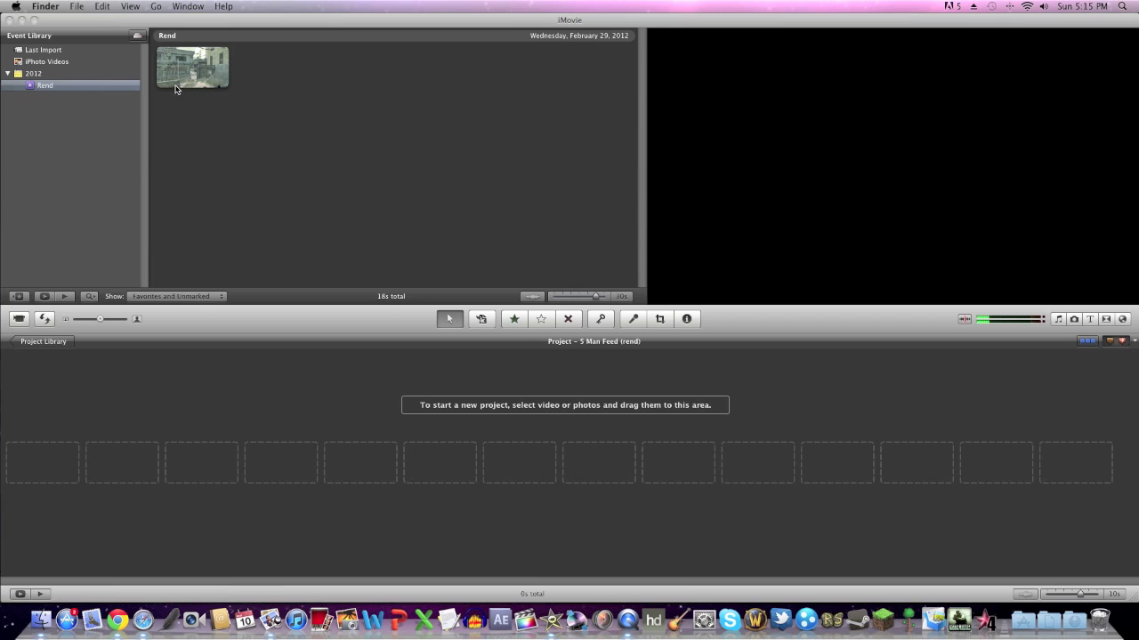
Add the entire clip from the Rend event to the empty 5 Man Feed (rend) project
left_click(260, 98)
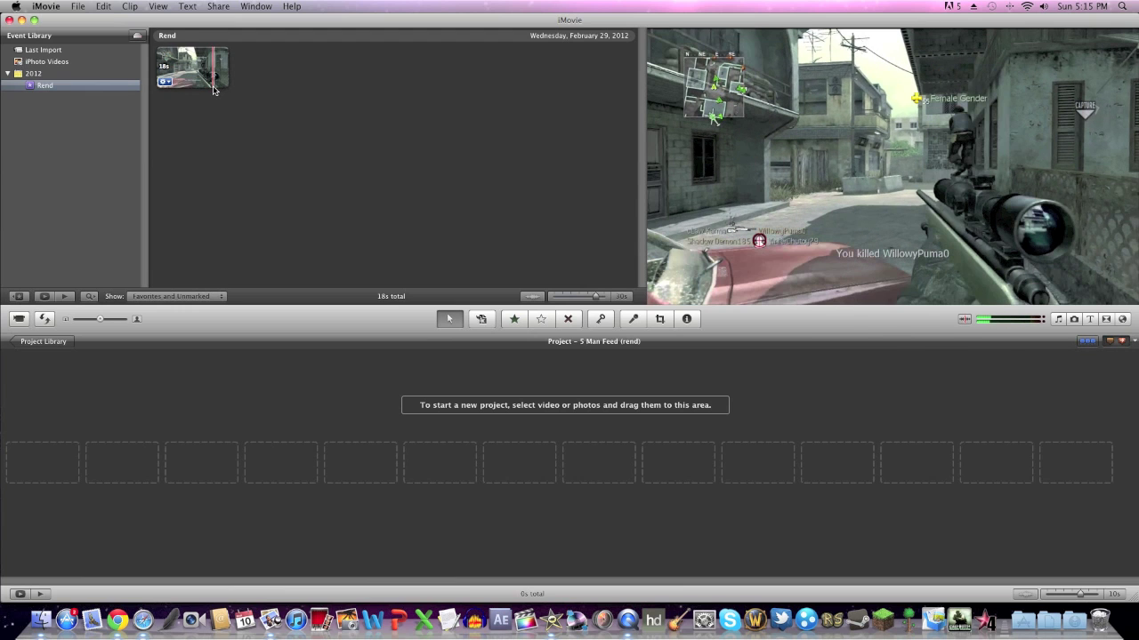
key("XF86AudioMute")
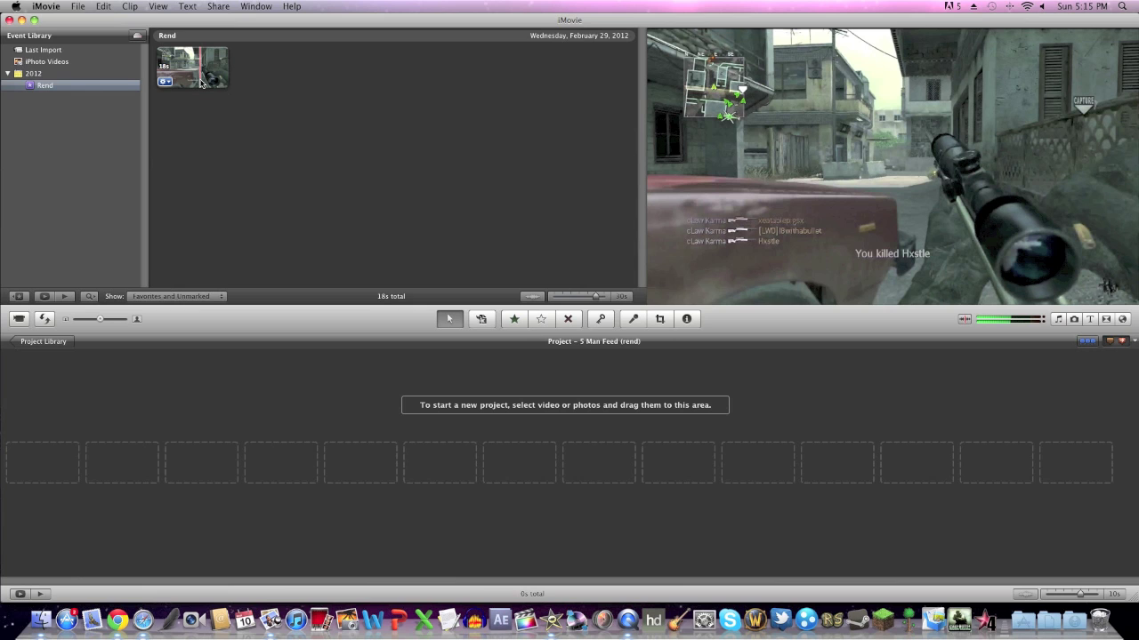
double_click(201, 83)
left_click(549, 186)
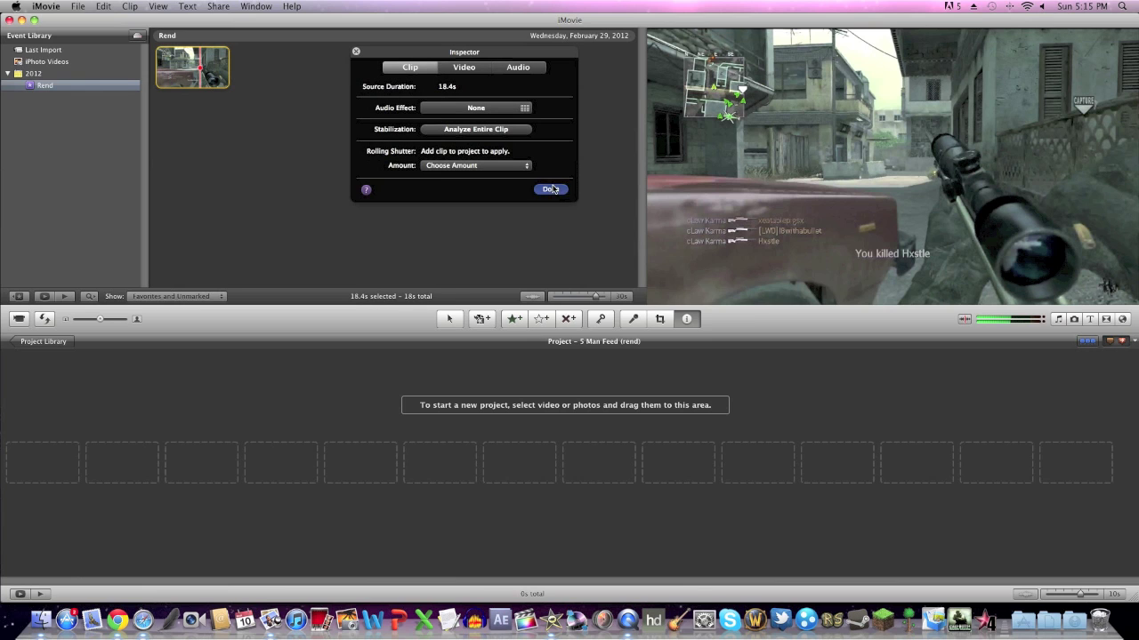
left_click(78, 6)
mouse_move(132, 92)
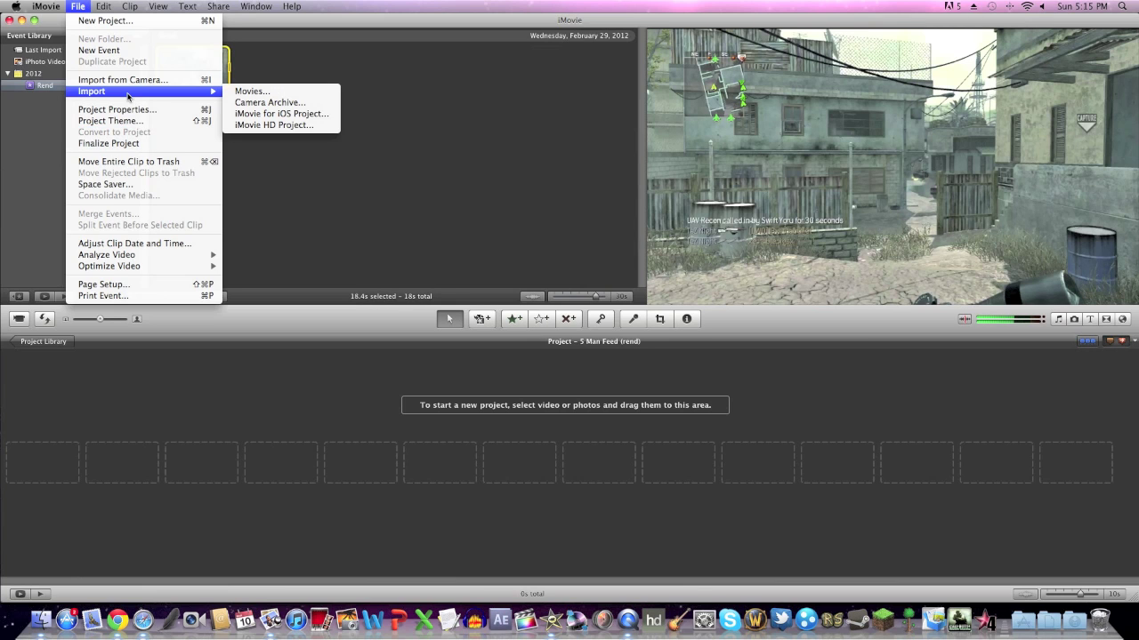
left_click(394, 97)
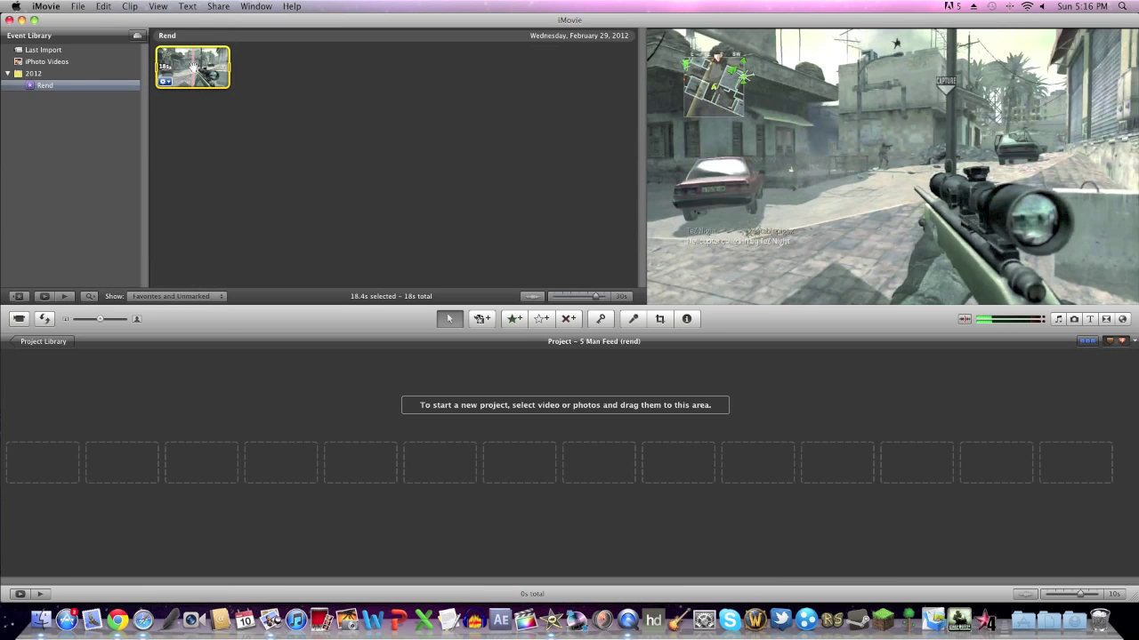
left_click_drag(192, 67, 343, 409)
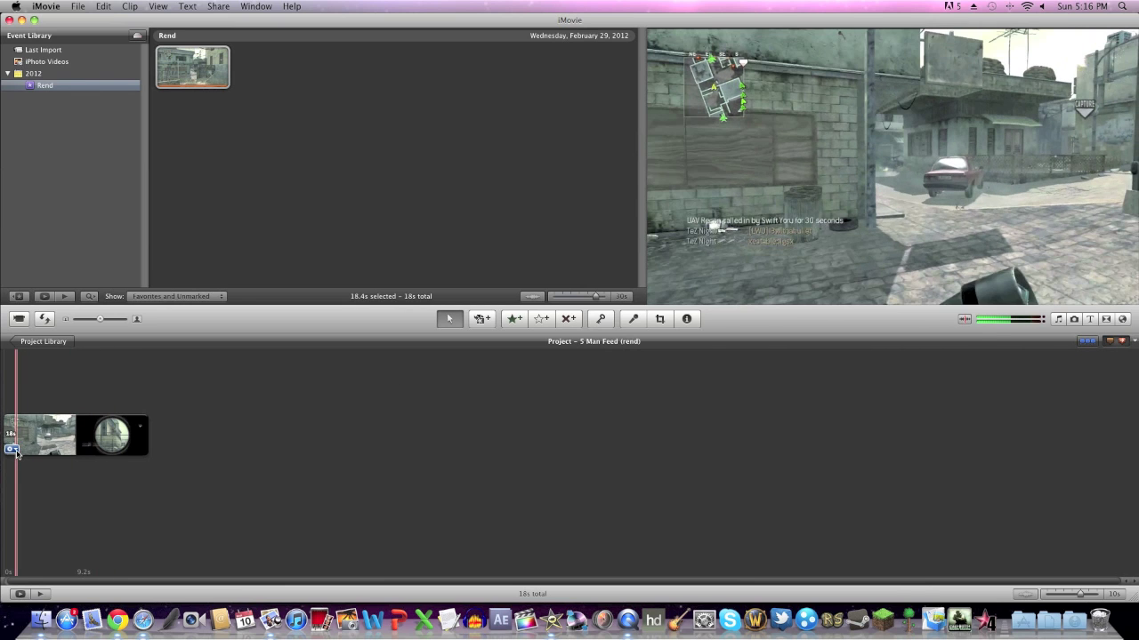
Try 200% saturation on the project clip in its video adjustments and revert the adjustments to original
left_click(13, 448)
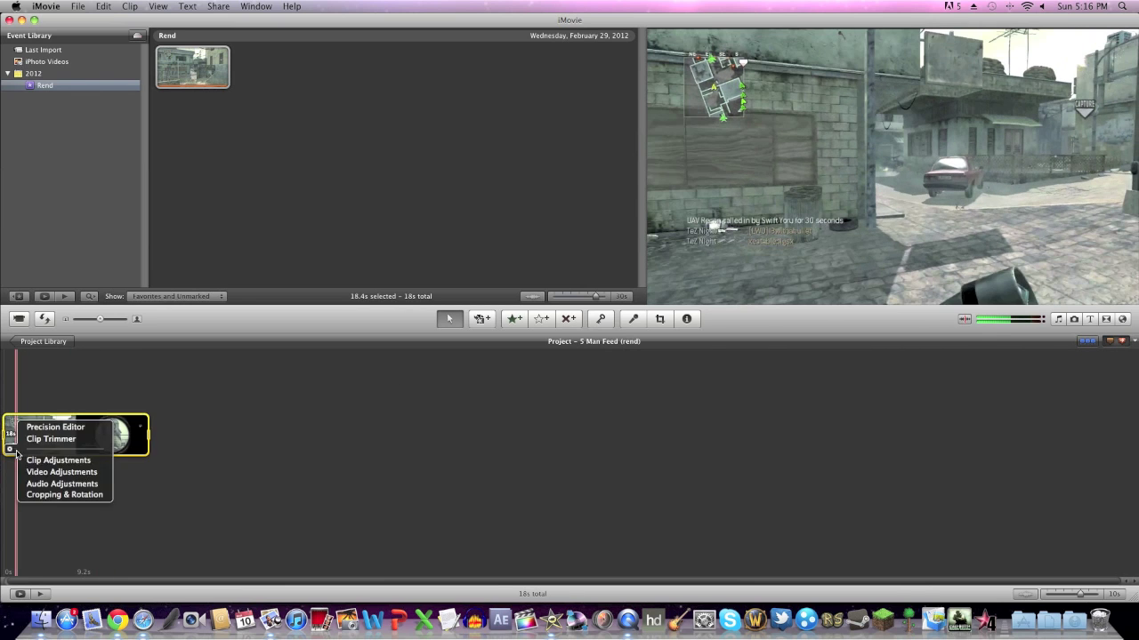
left_click(67, 472)
left_click_drag(453, 208, 504, 211)
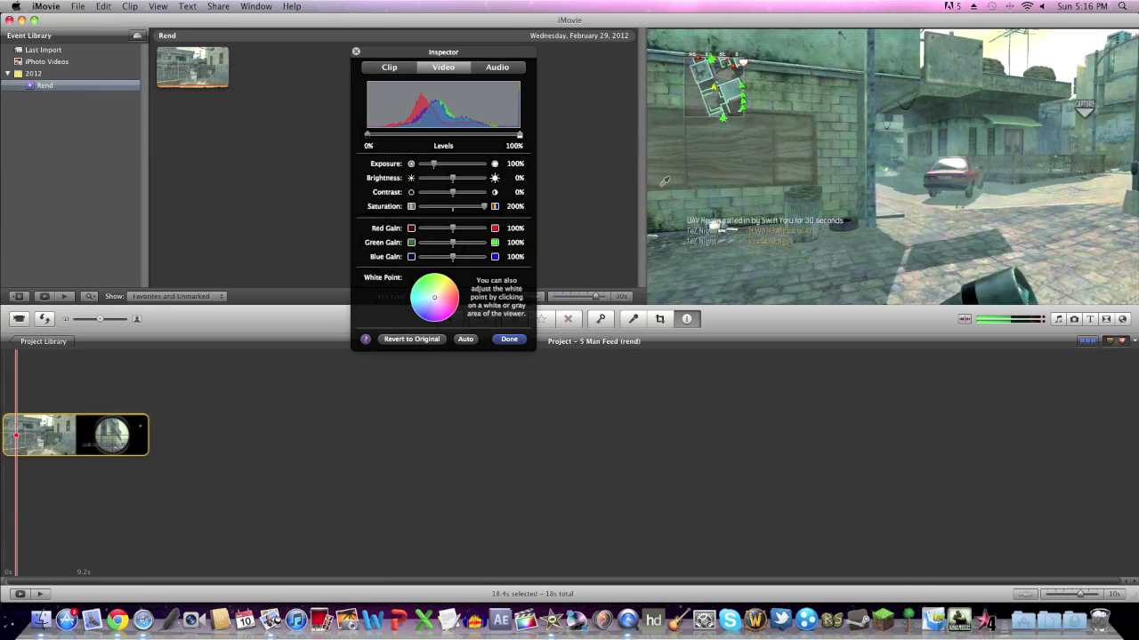
left_click(430, 343)
left_click(508, 339)
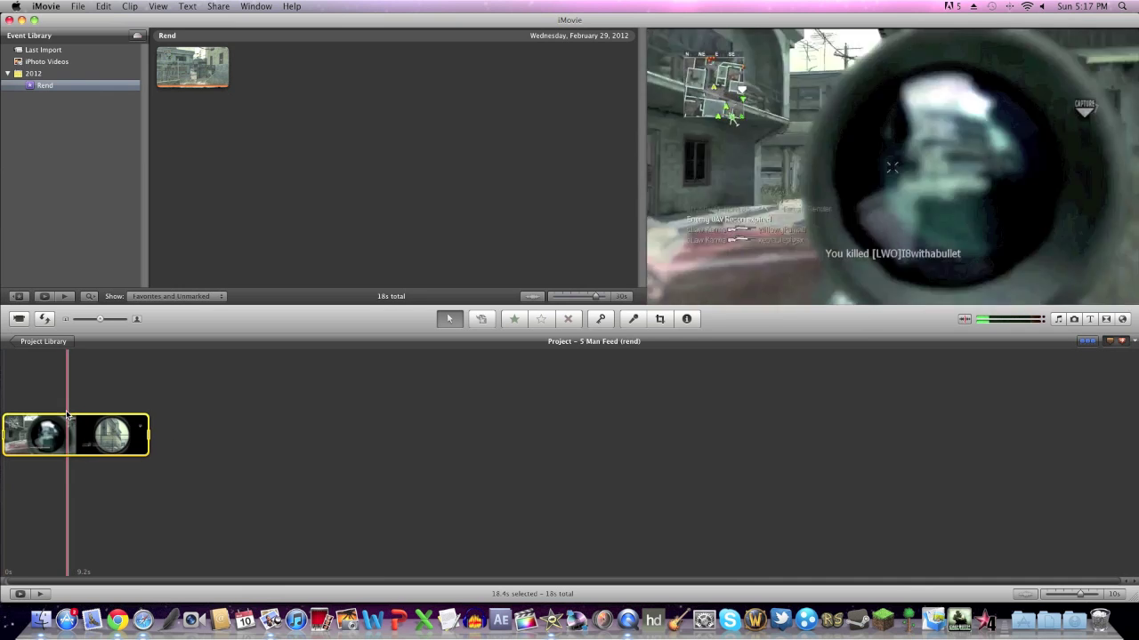
Append a second copy of the Rend clip to the project and place a Cross Dissolve transition between the two clips
left_click(1106, 318)
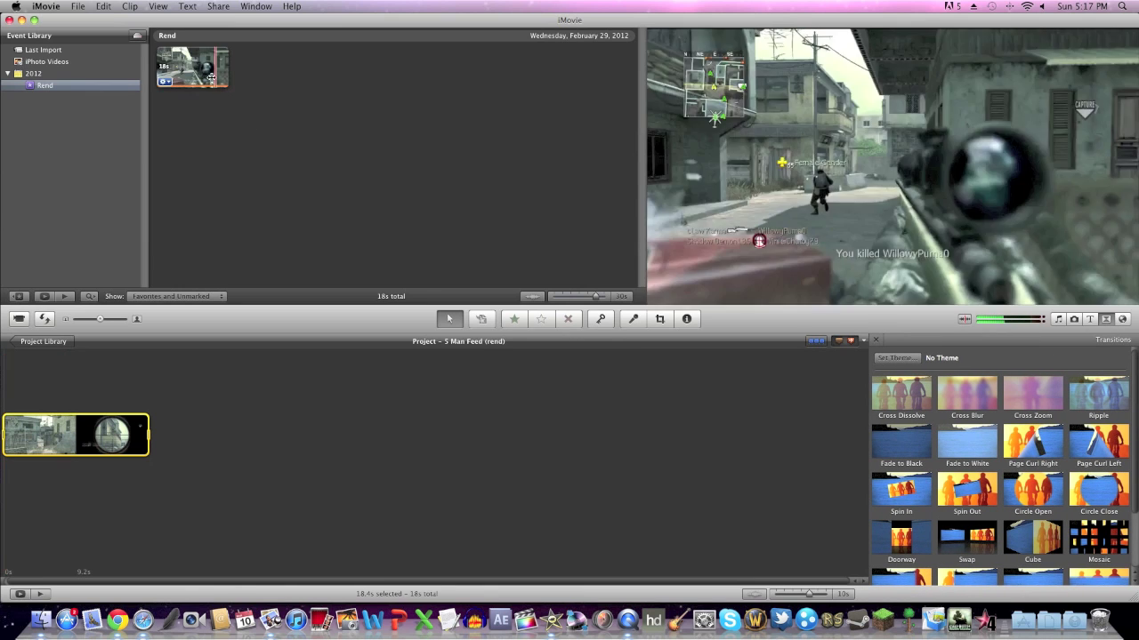
double_click(213, 78)
left_click(555, 192)
left_click_drag(191, 58, 276, 465)
left_click_drag(920, 414, 144, 441)
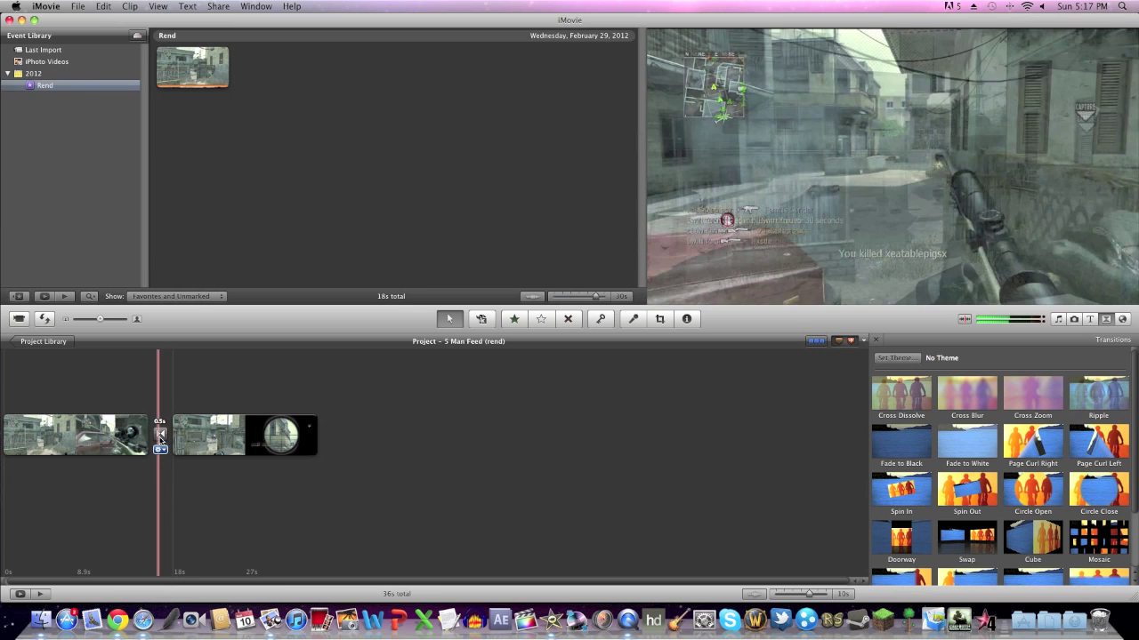
Delete the Cross Dissolve transition and the second copy of the clip from the project
left_click(160, 433)
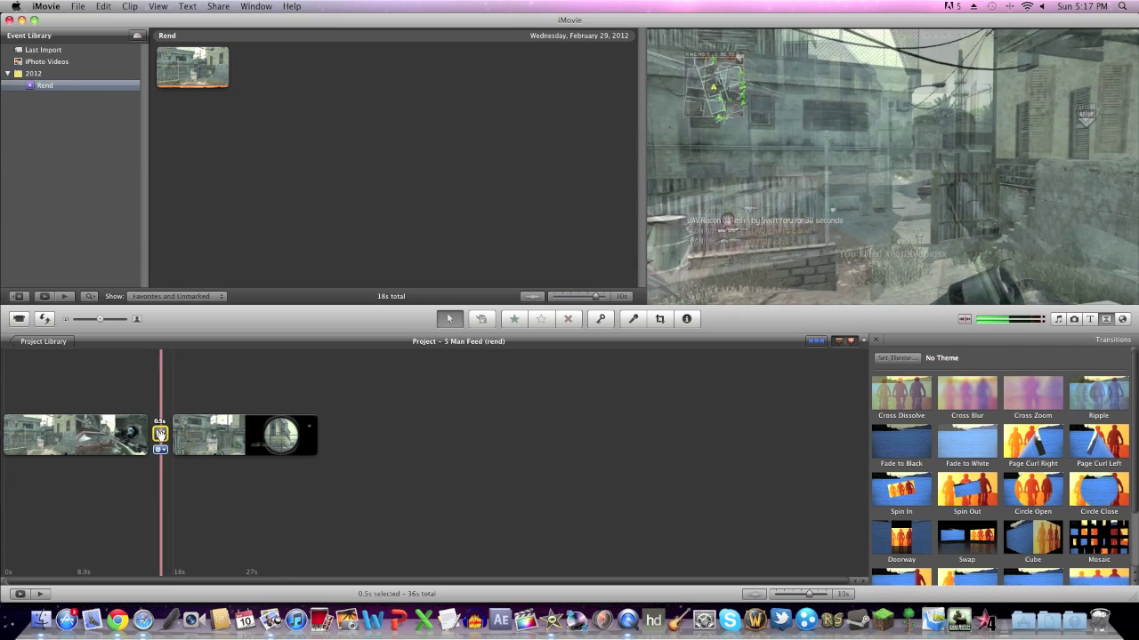
key("Delete")
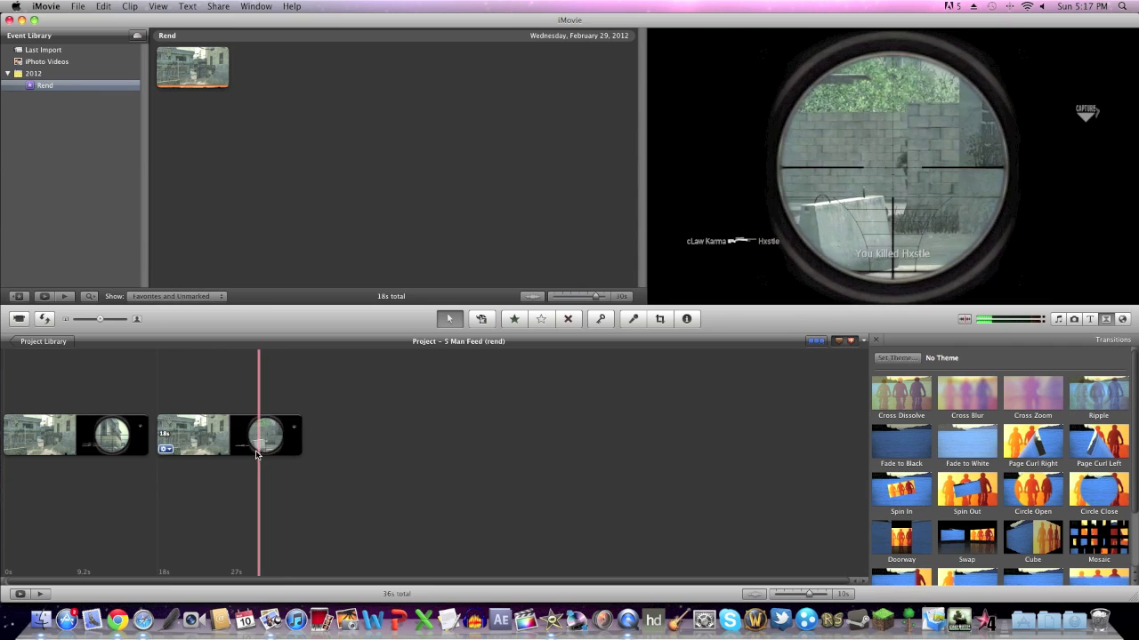
left_click(253, 440)
key("super+c")
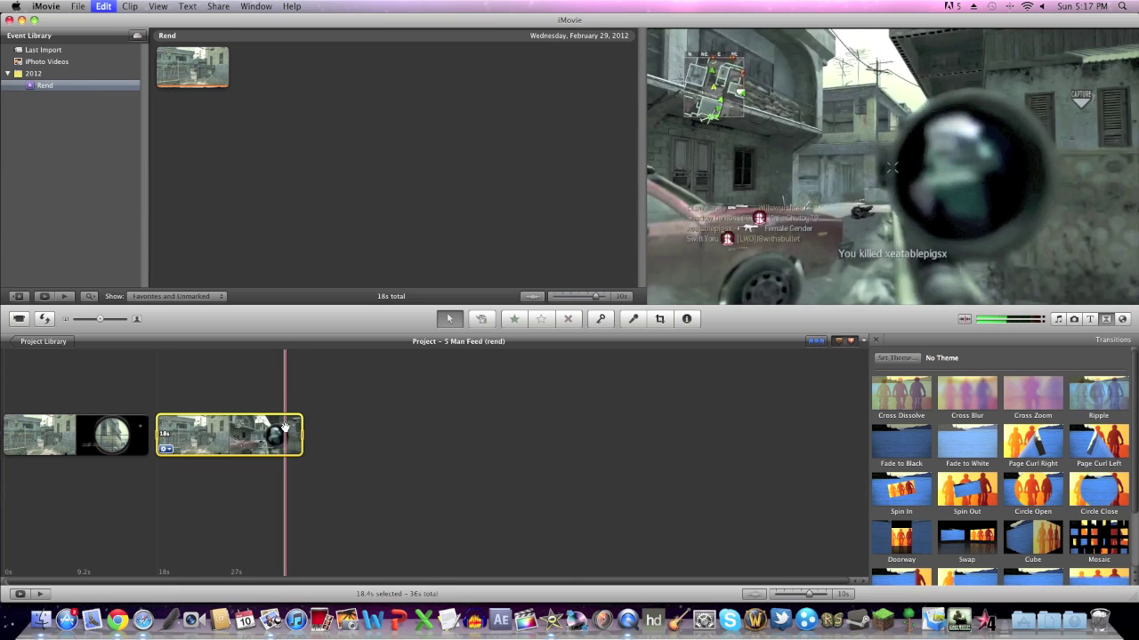
key("Delete")
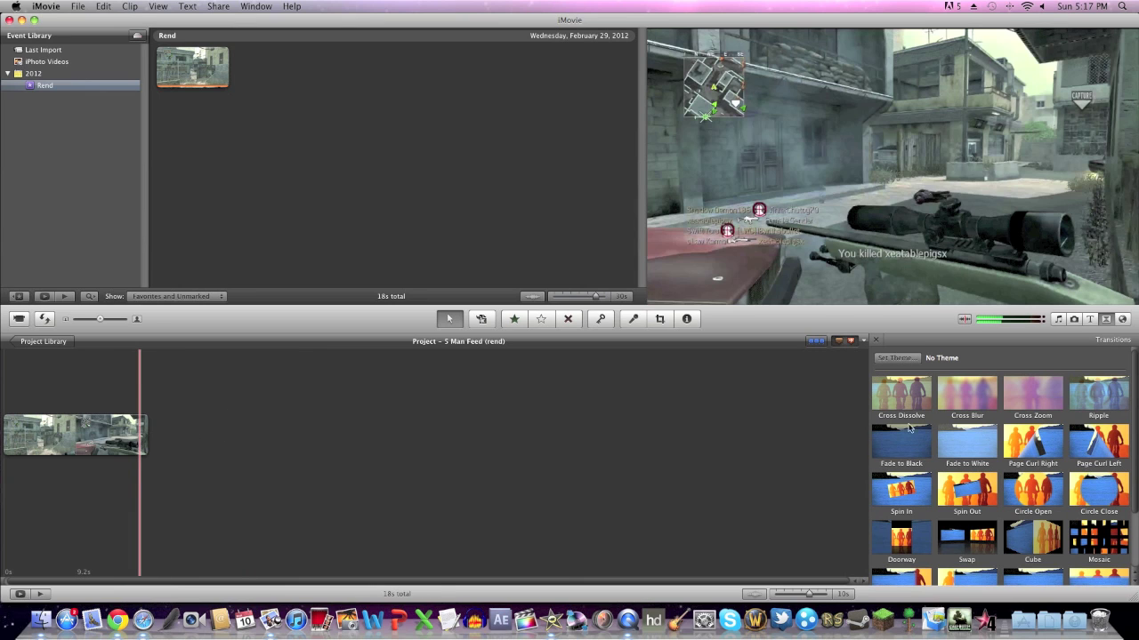
Try a Circle Open transition at the end of the remaining project clip and undo it
left_click_drag(1032, 489, 105, 436)
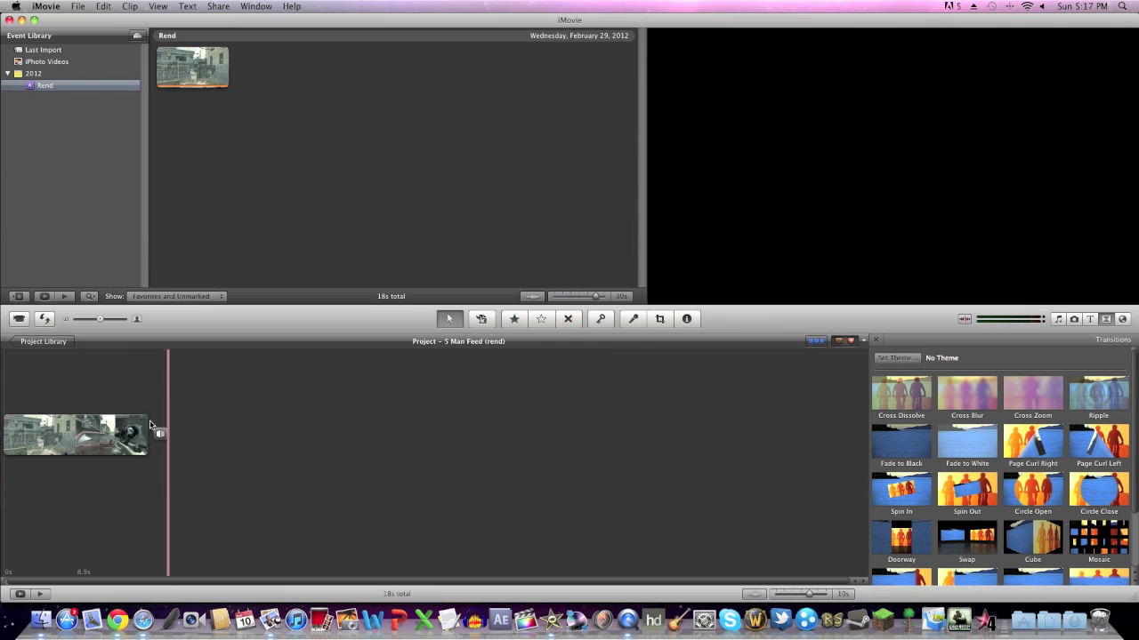
key("super+z")
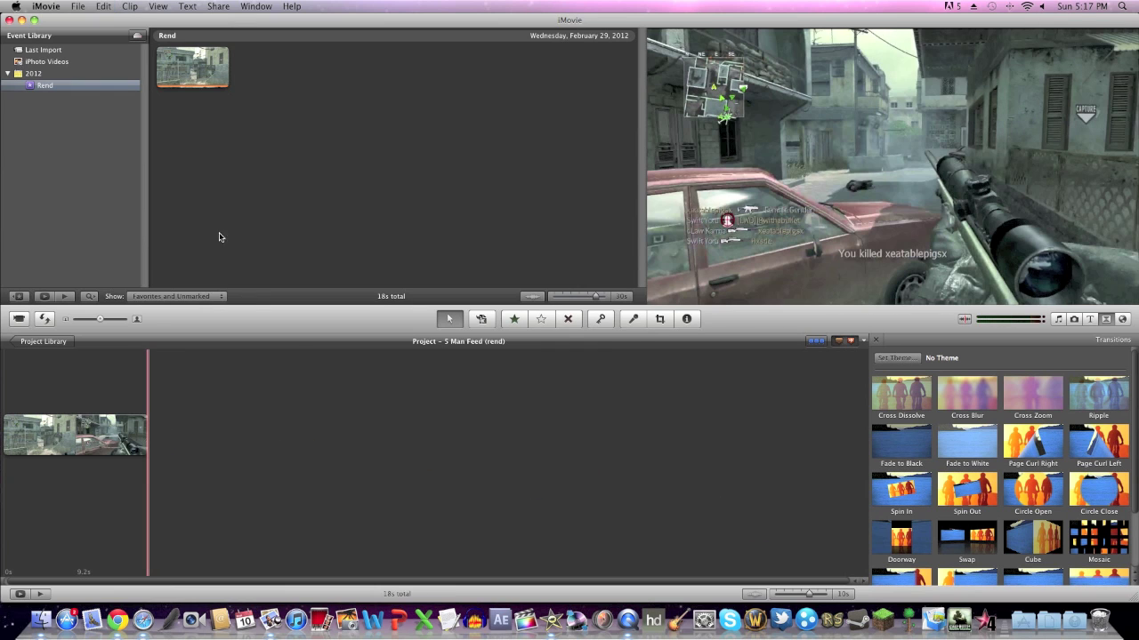
Start an export using QuickTime and choose Movie to QuickTime Movie as the export format
left_click(218, 7)
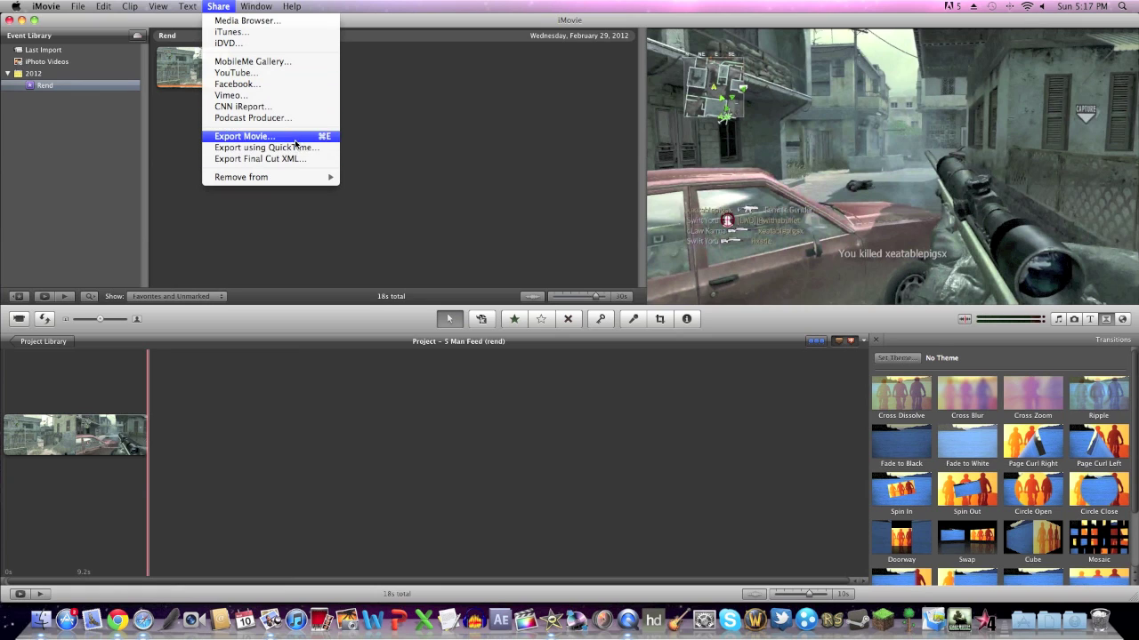
left_click(298, 151)
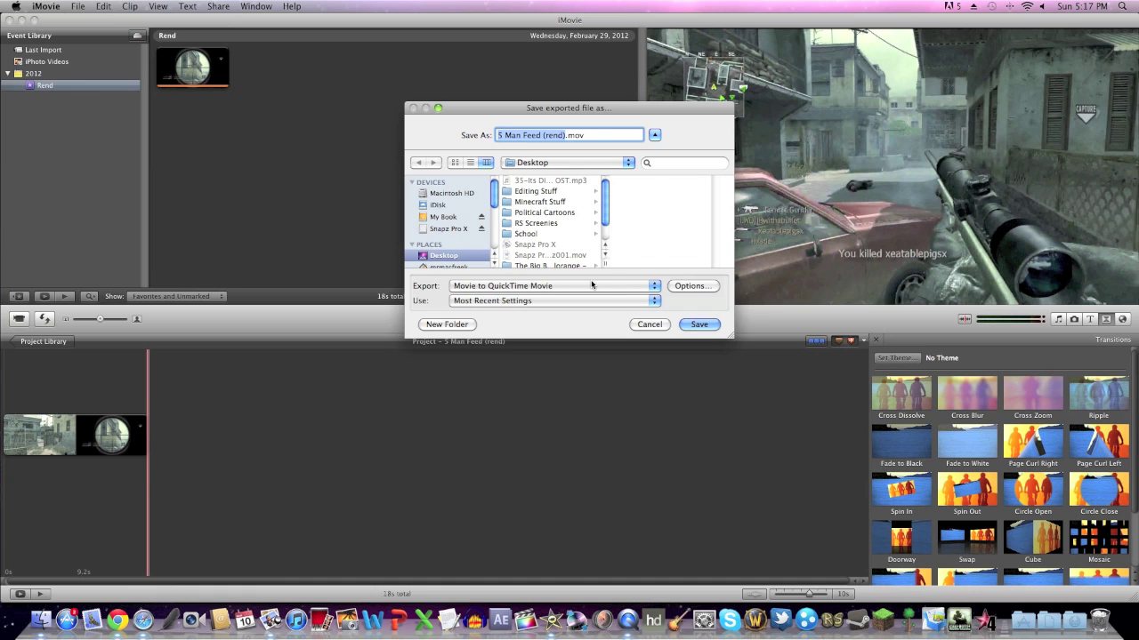
left_click(592, 284)
left_click(591, 286)
left_click(591, 285)
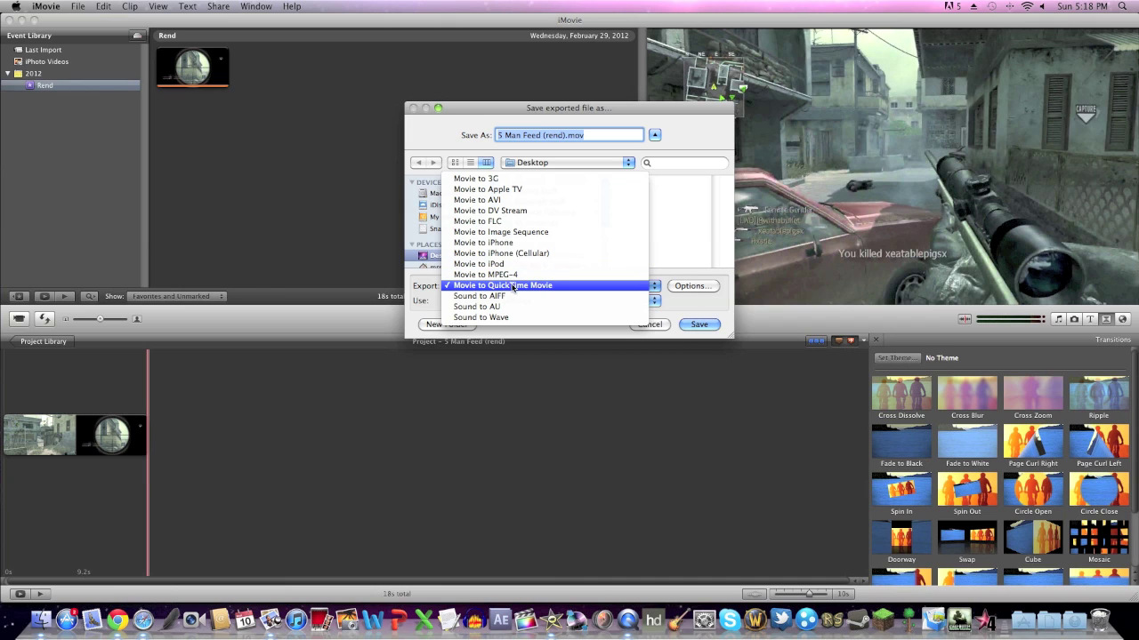
left_click(592, 286)
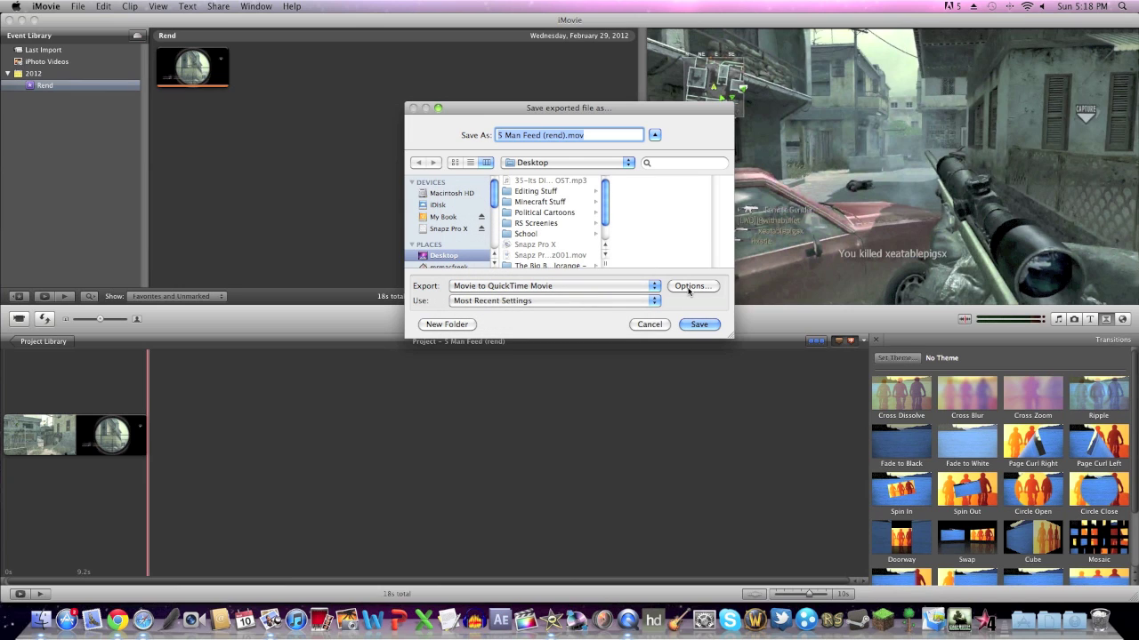
Open the export's video compression settings and review the compression types, keeping H.264
left_click(689, 287)
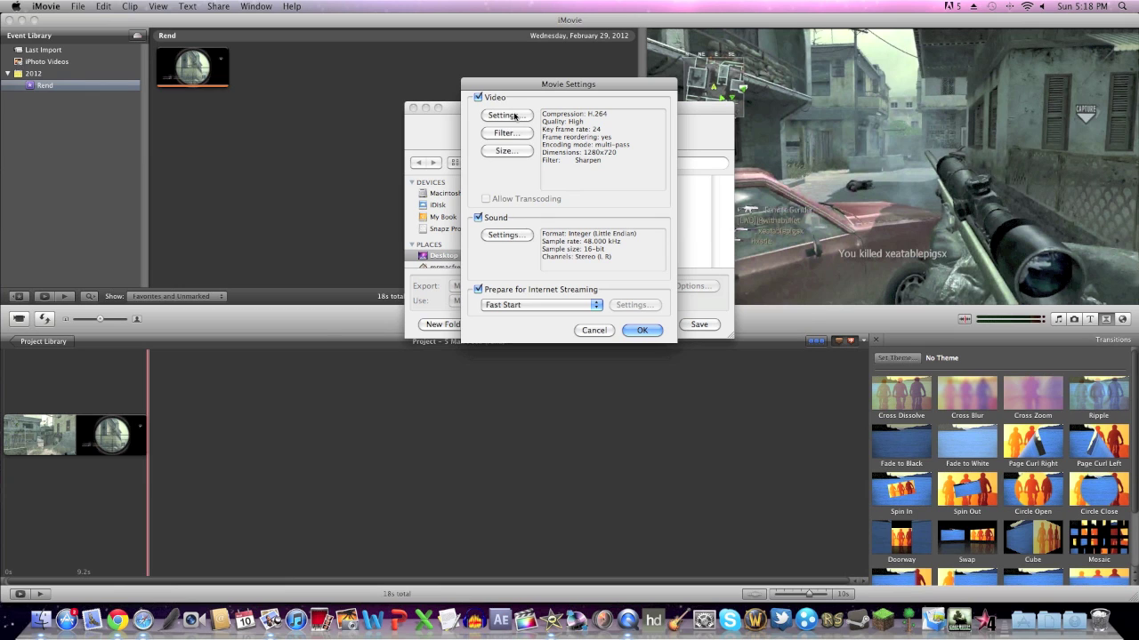
left_click(515, 116)
left_click(526, 92)
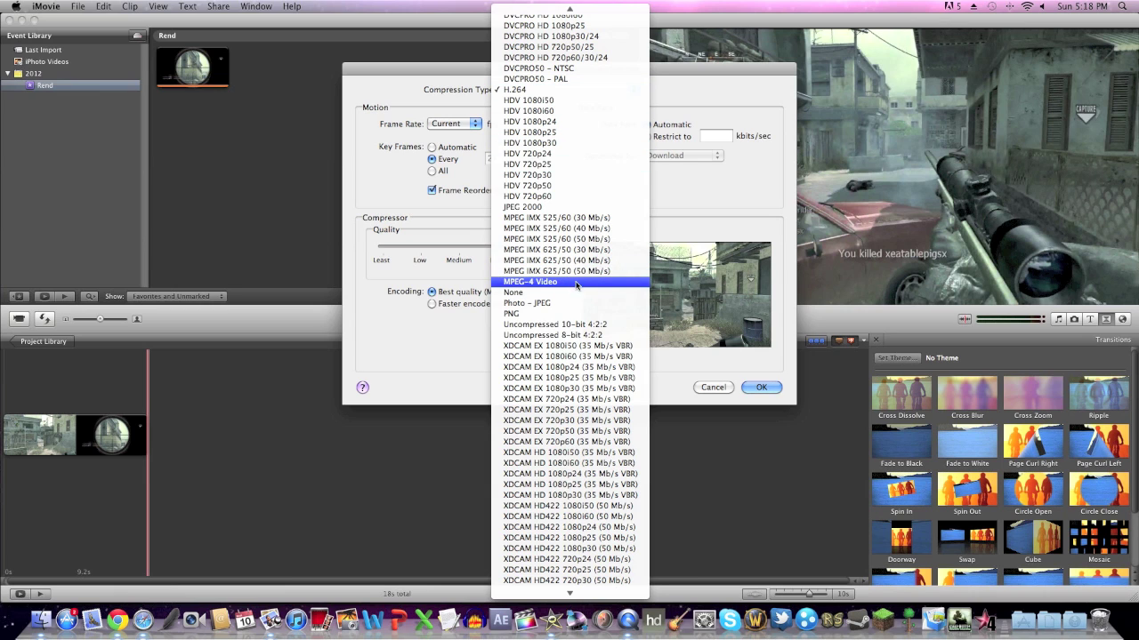
scroll(540, 100, "up", 5)
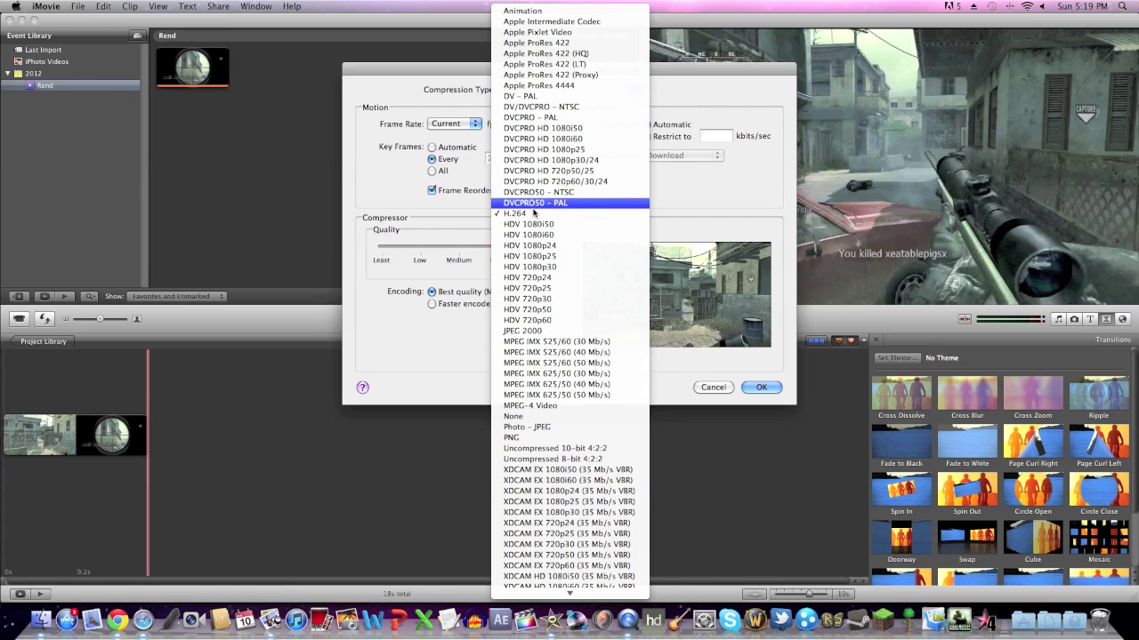
left_click(658, 132)
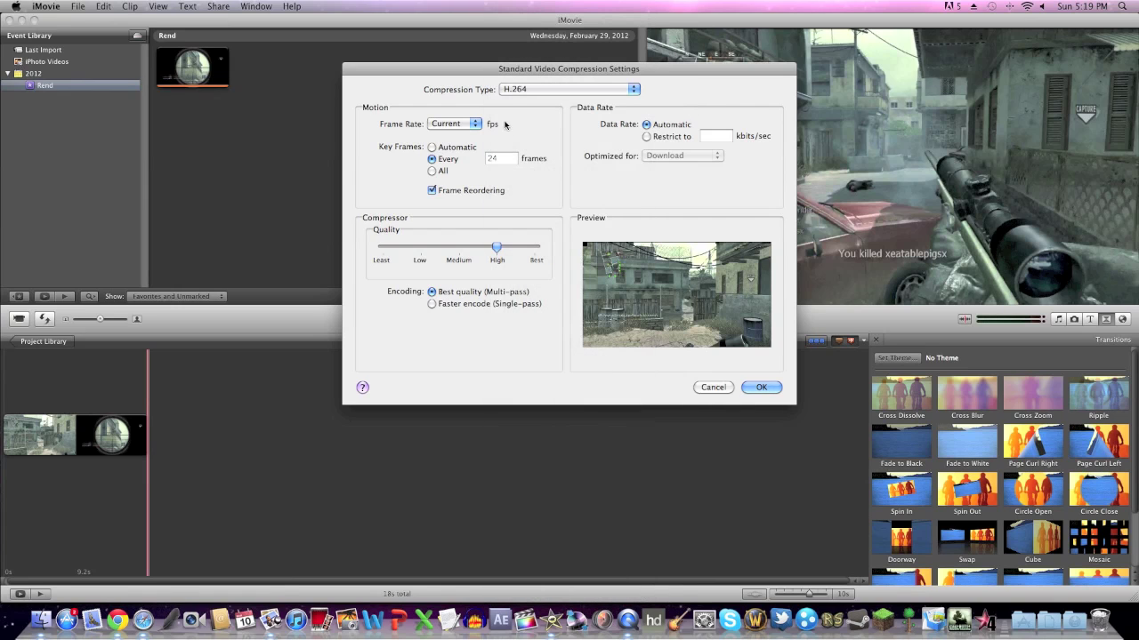
Review the frame rate choices, use Current, and set the compression quality to Best
left_click(446, 125)
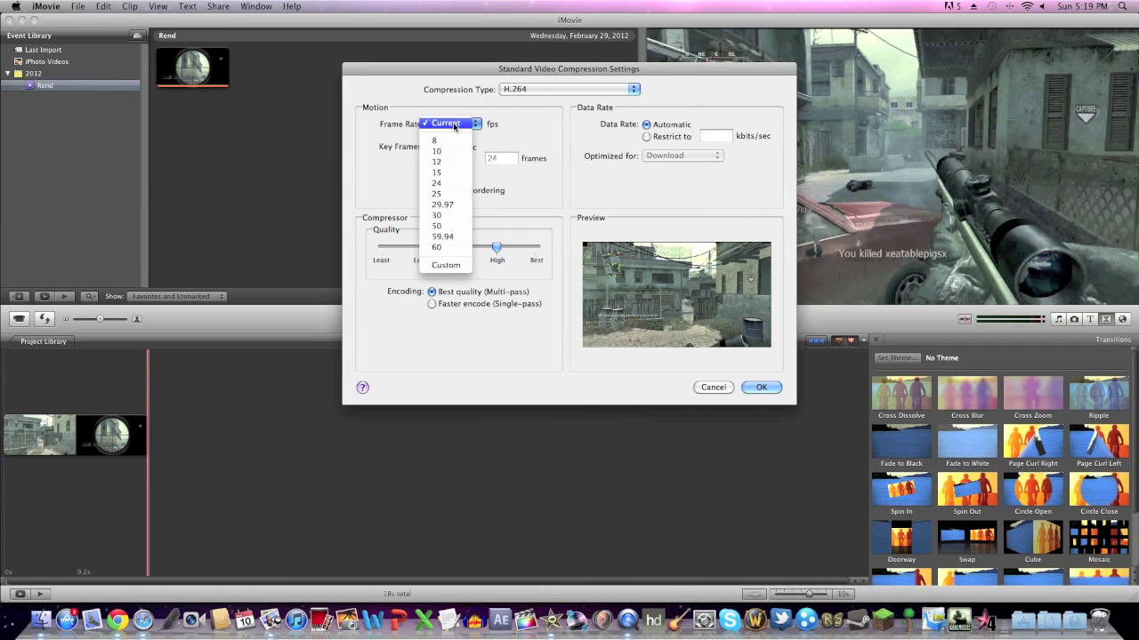
left_click(520, 139)
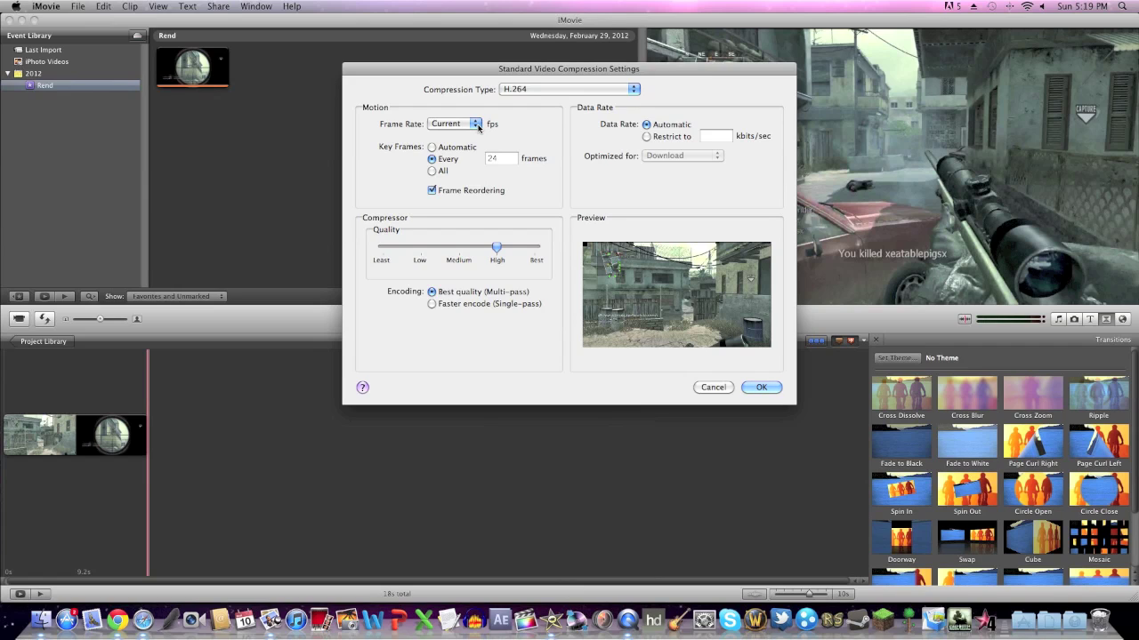
left_click(477, 127)
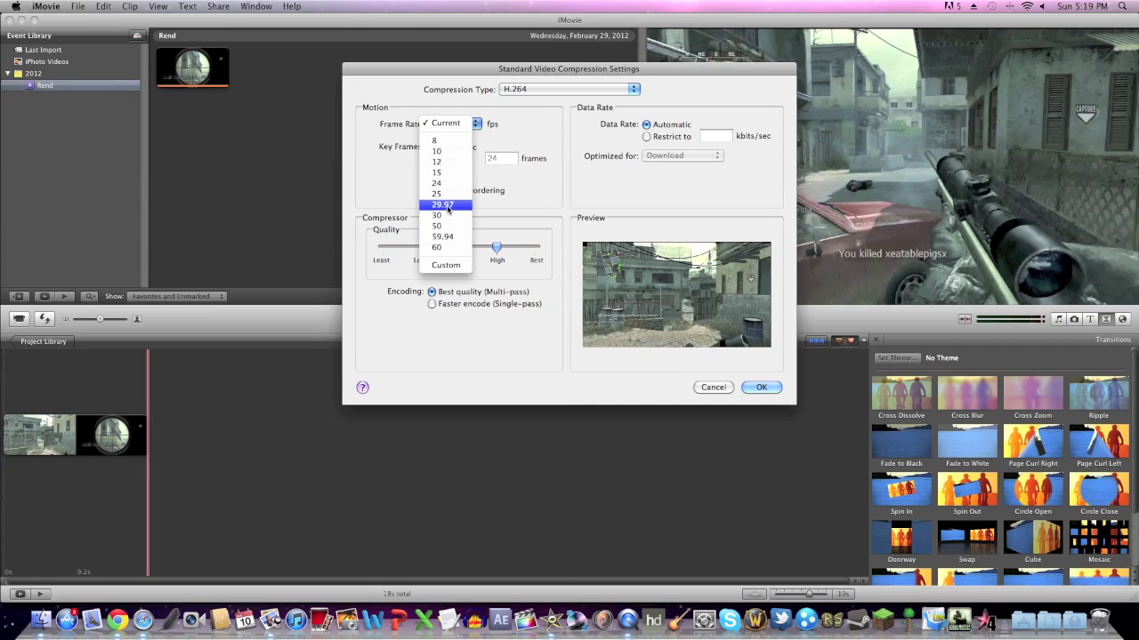
left_click(426, 130)
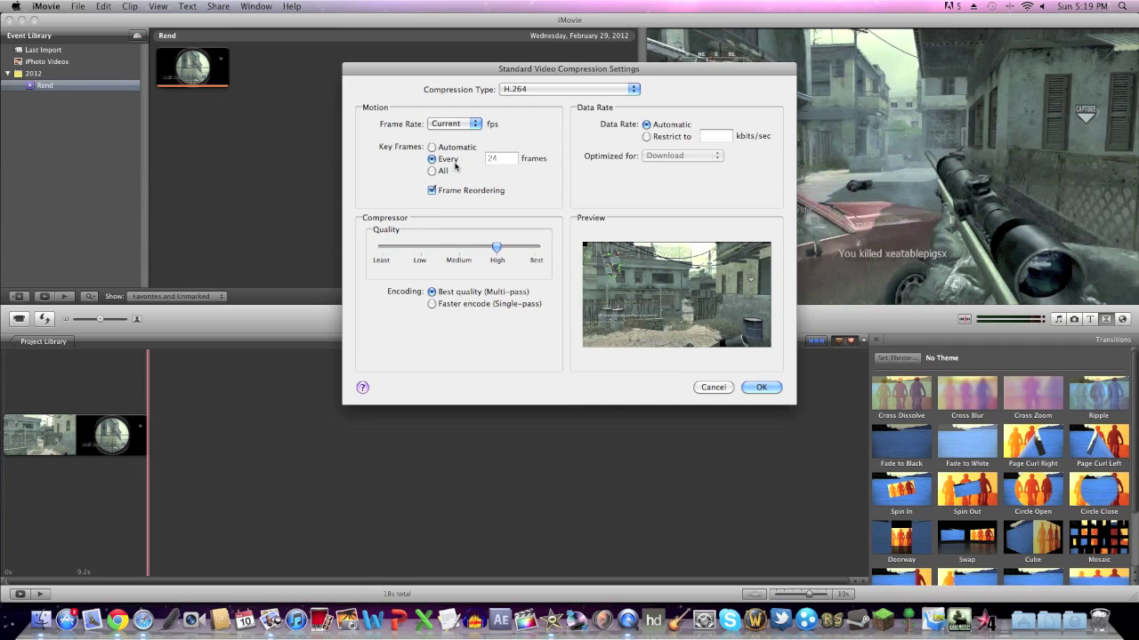
left_click(453, 124)
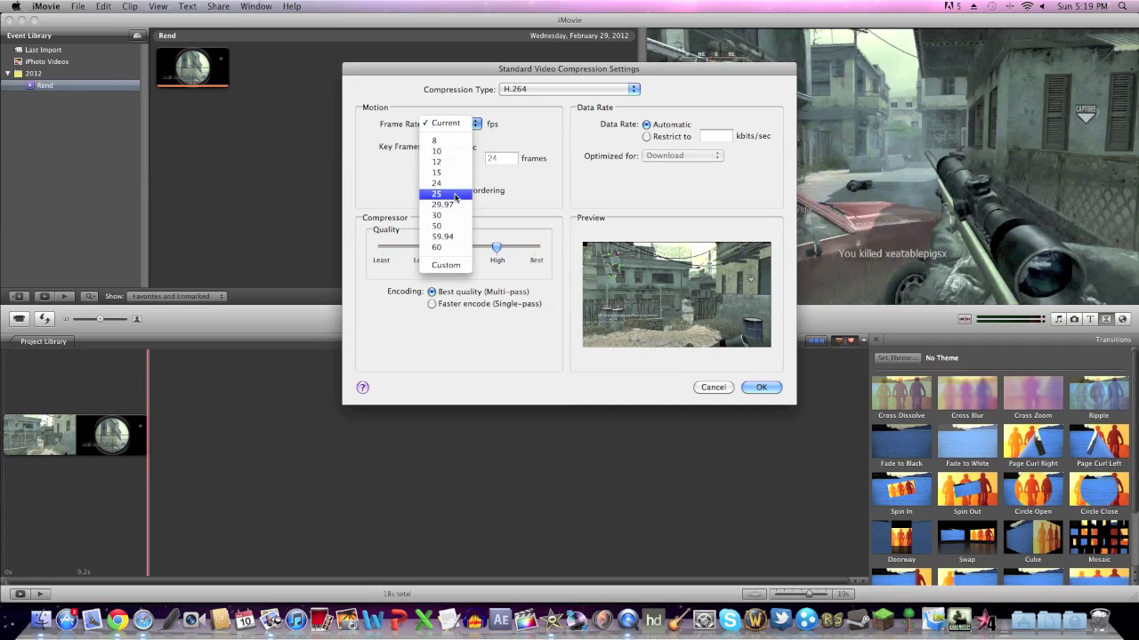
left_click(456, 125)
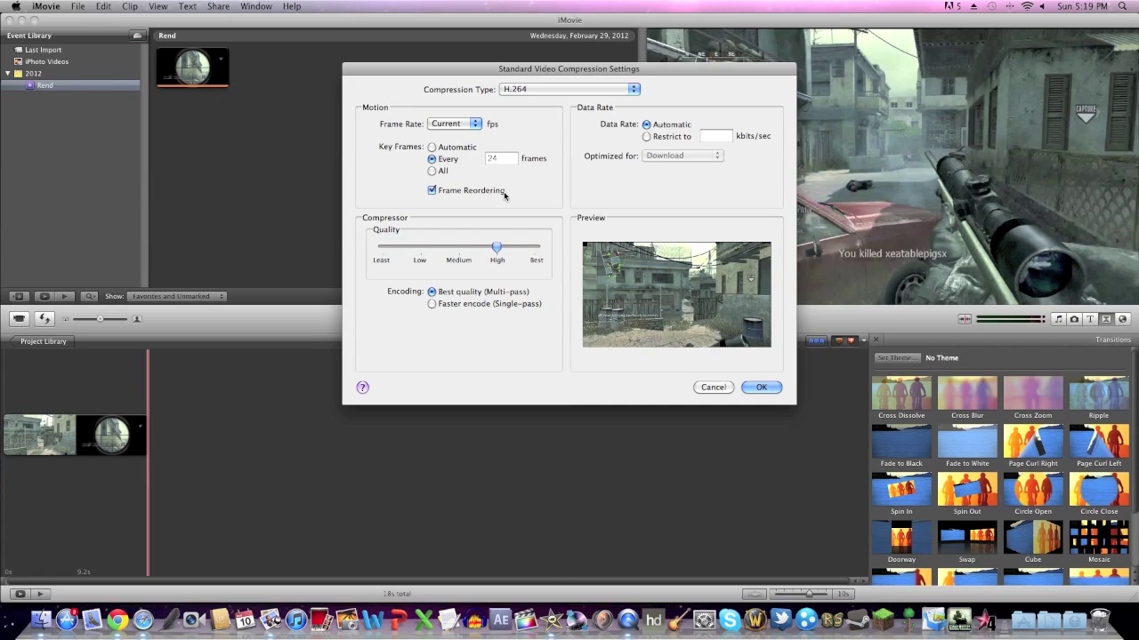
left_click_drag(494, 251, 559, 253)
left_click(762, 387)
Apply the Sharpen filter to the export video with the amount of sharpening at 1 - least
left_click(506, 133)
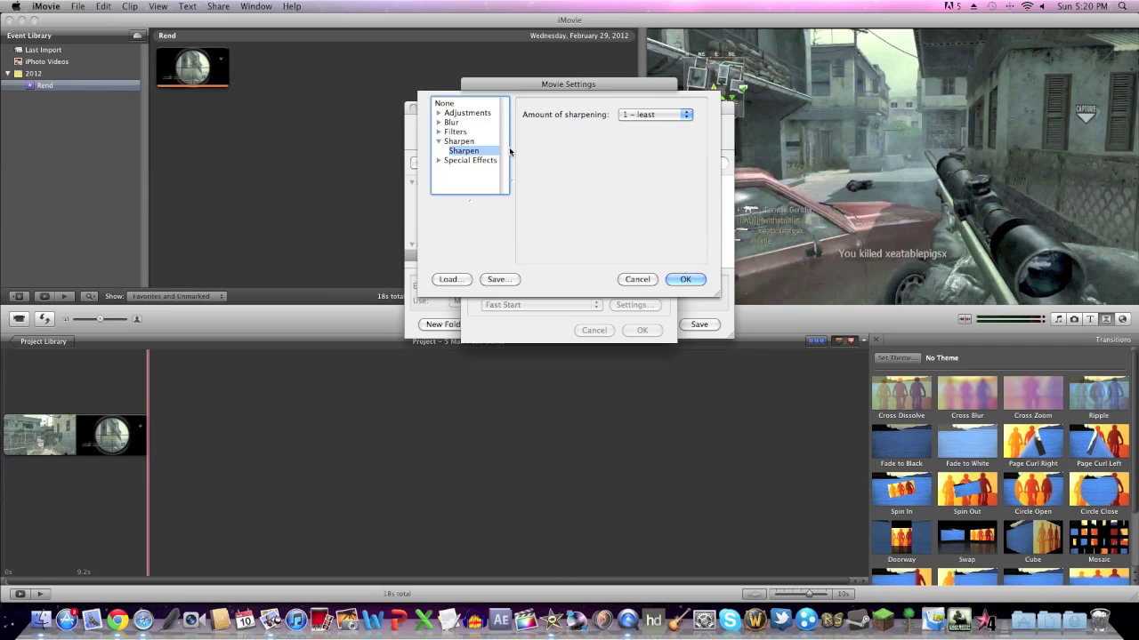
left_click(669, 114)
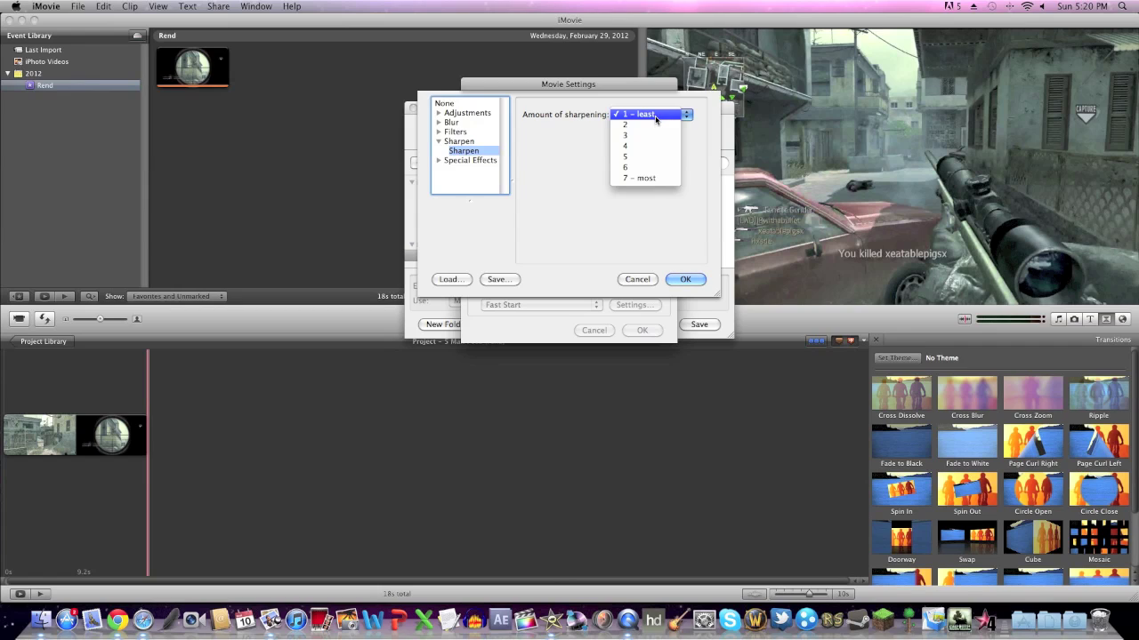
left_click(656, 119)
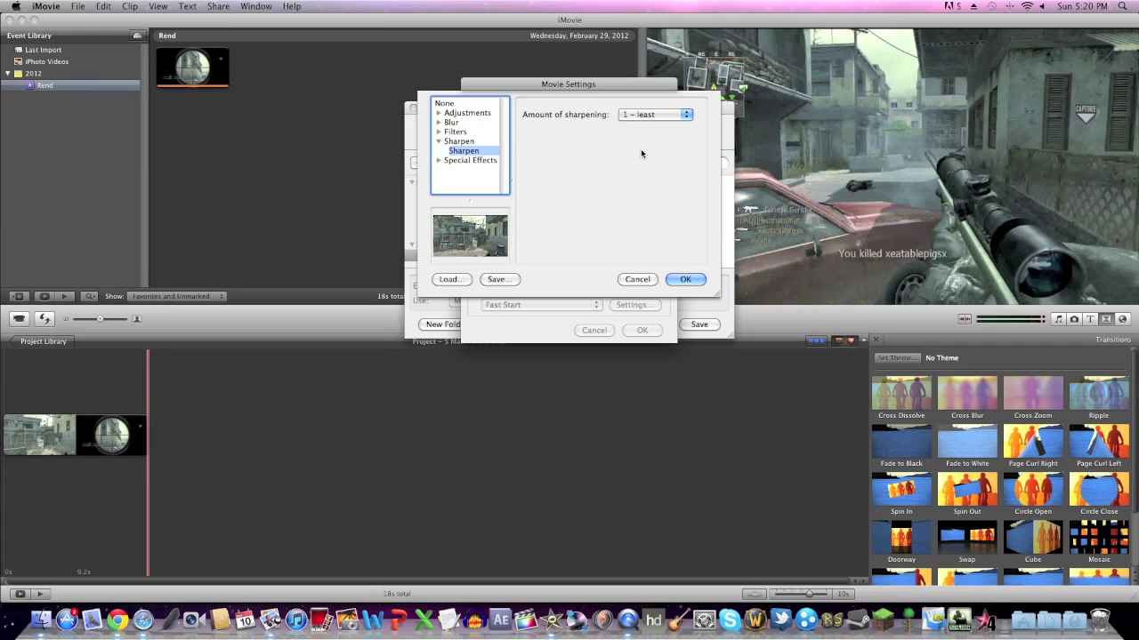
left_click(656, 117)
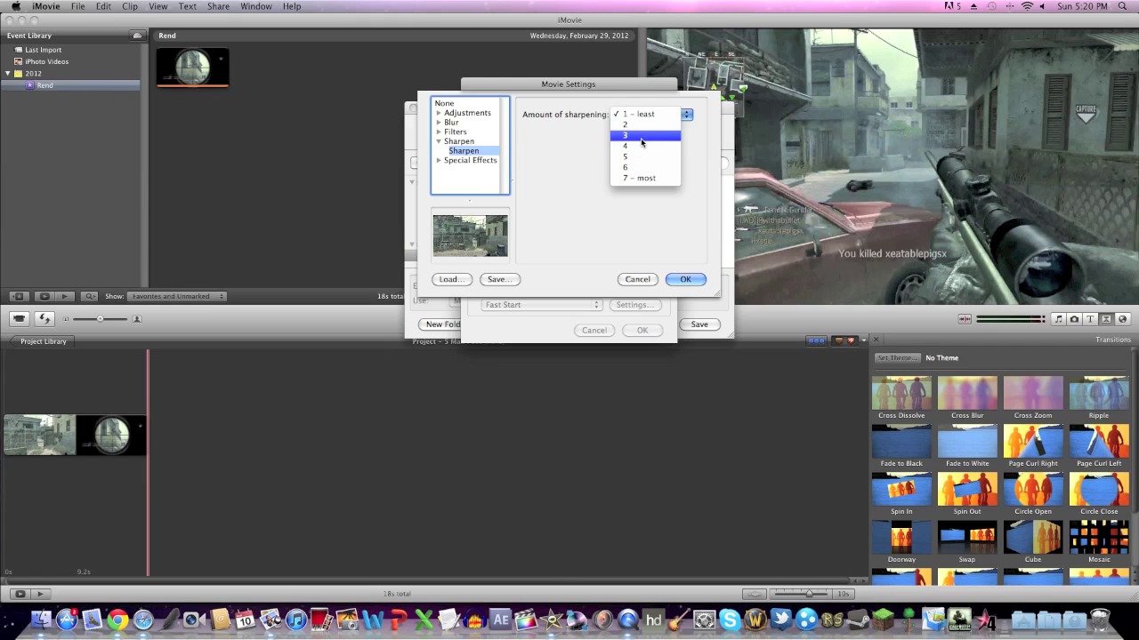
left_click(576, 194)
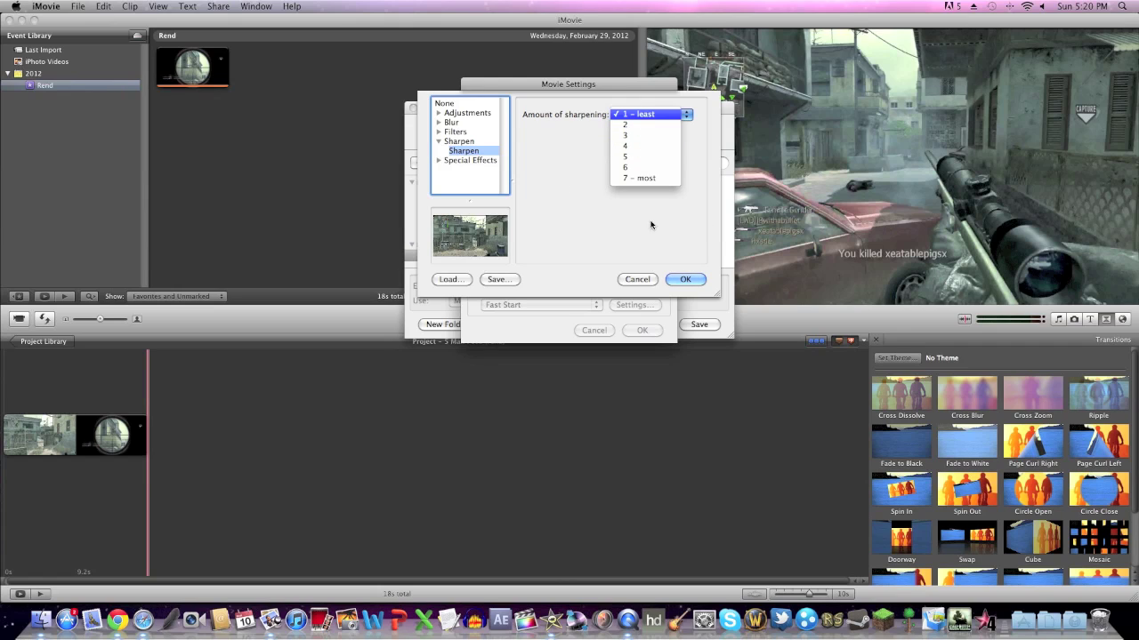
left_click(591, 204)
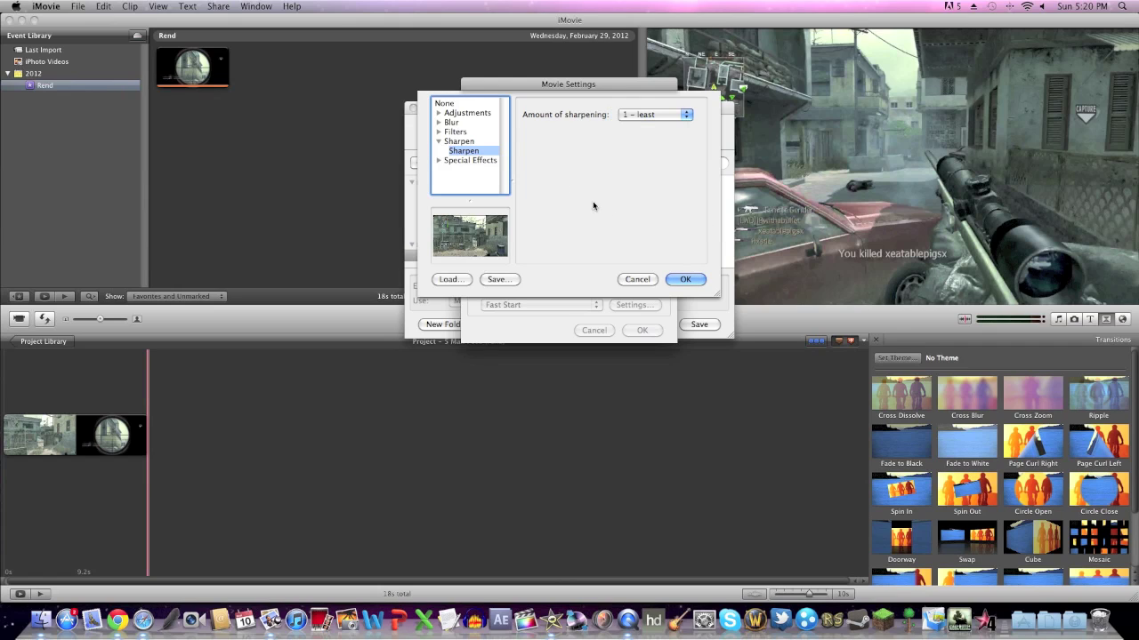
left_click(687, 280)
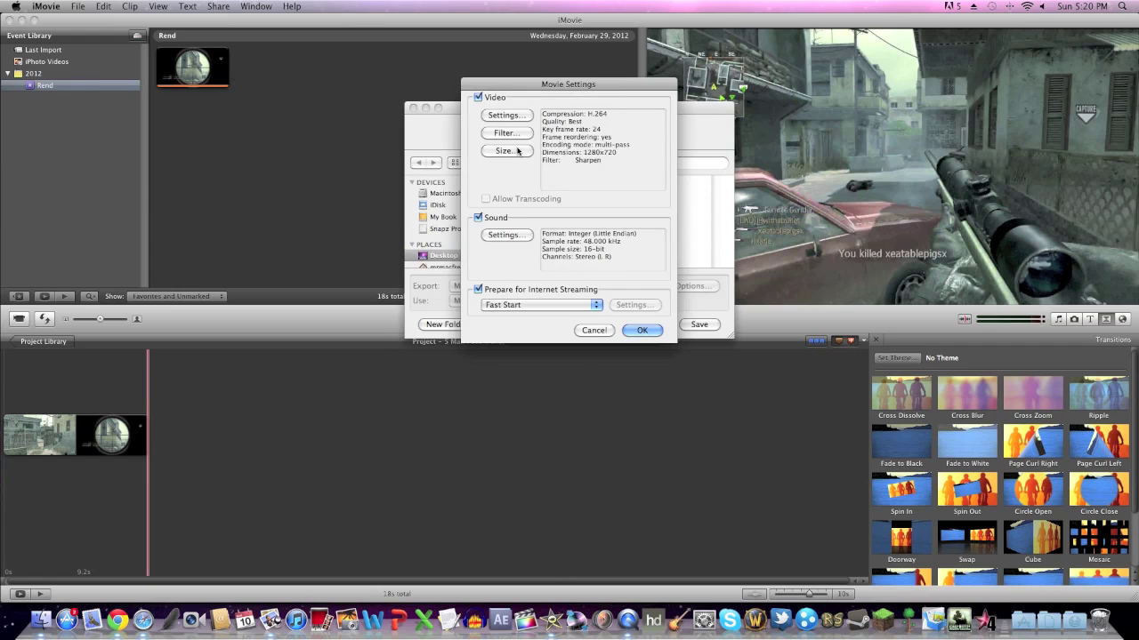
Review the export size choices and use 1280 x 720 HD with Deinterlace Source Video enabled
left_click(517, 151)
left_click(539, 138)
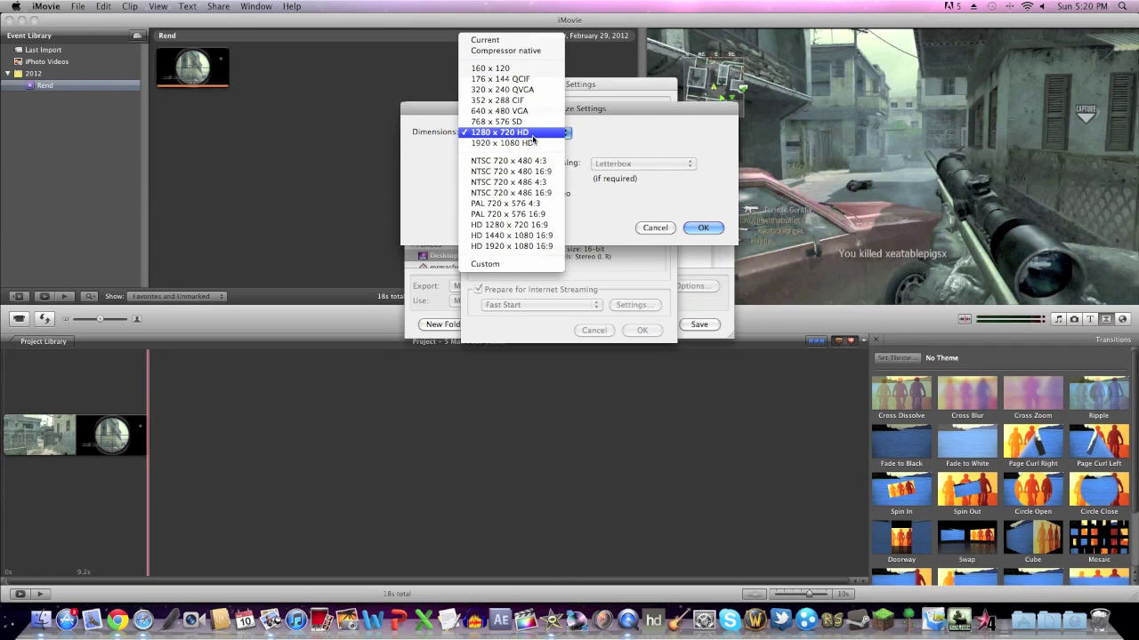
left_click(537, 138)
left_click(537, 137)
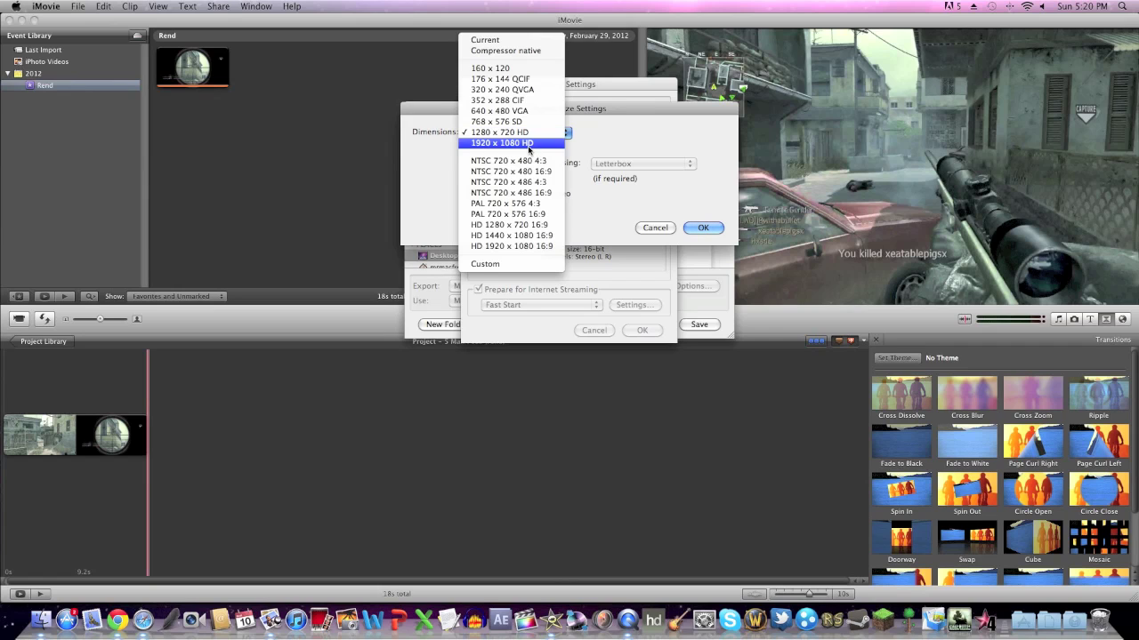
left_click(532, 136)
left_click(531, 135)
left_click(533, 135)
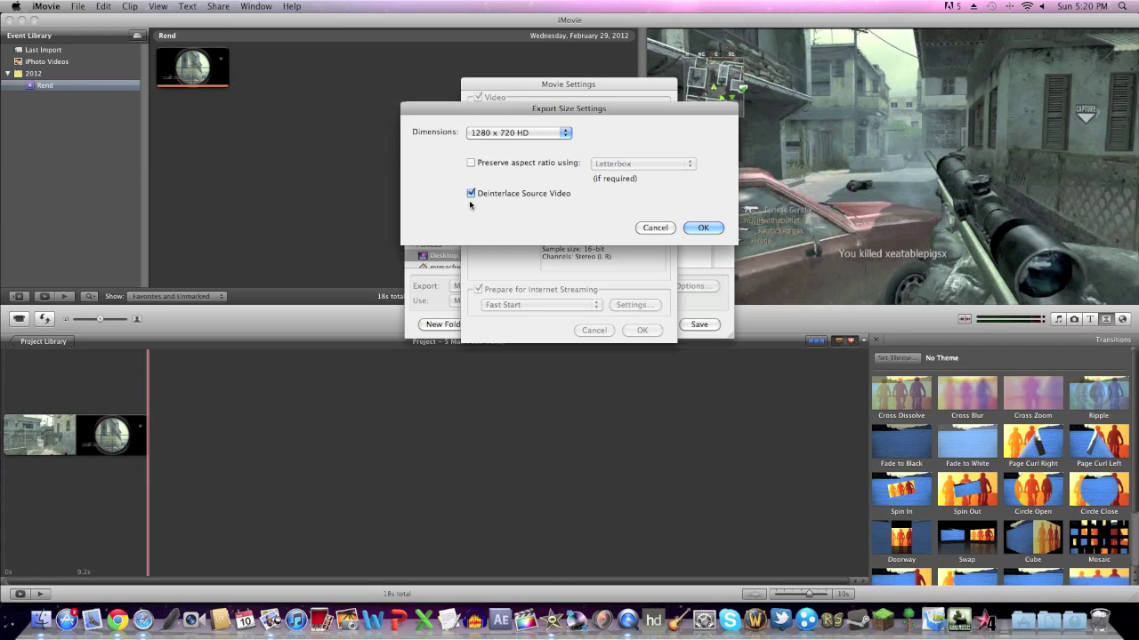
left_click(711, 228)
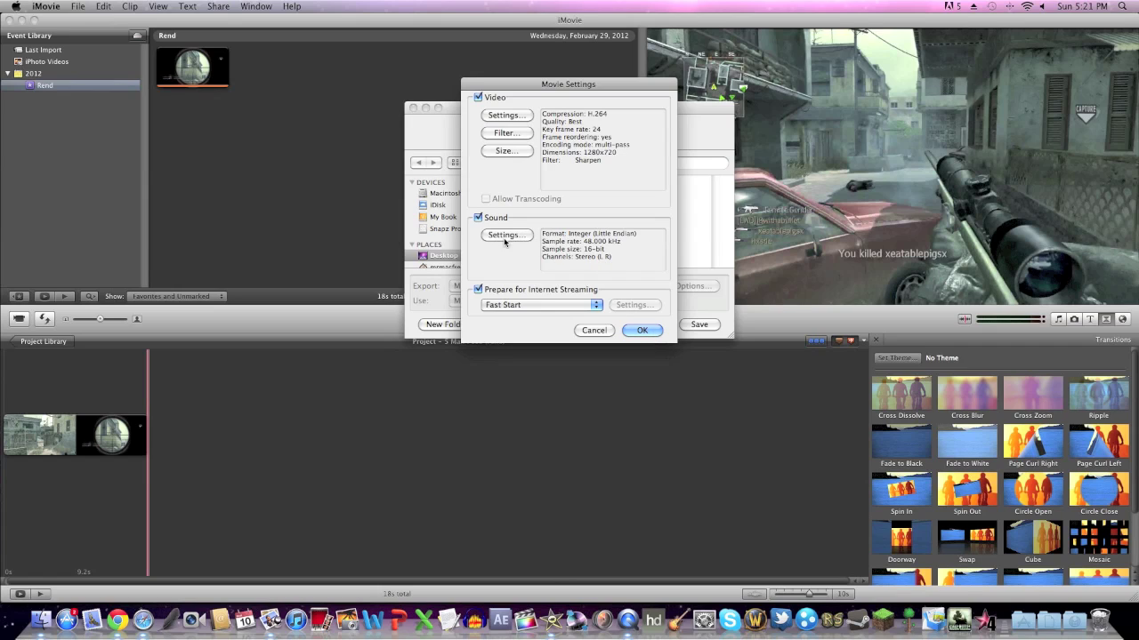
Accept the movie settings and export the project to the Desktop as 5 Man Feed (rend).mov
left_click(644, 330)
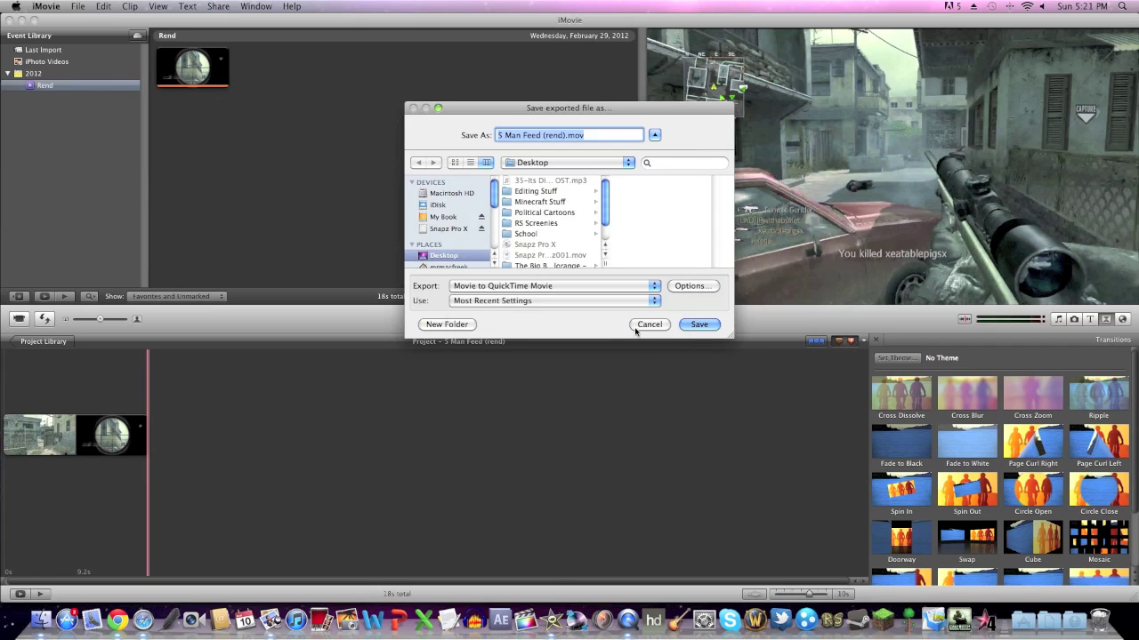
left_click(699, 323)
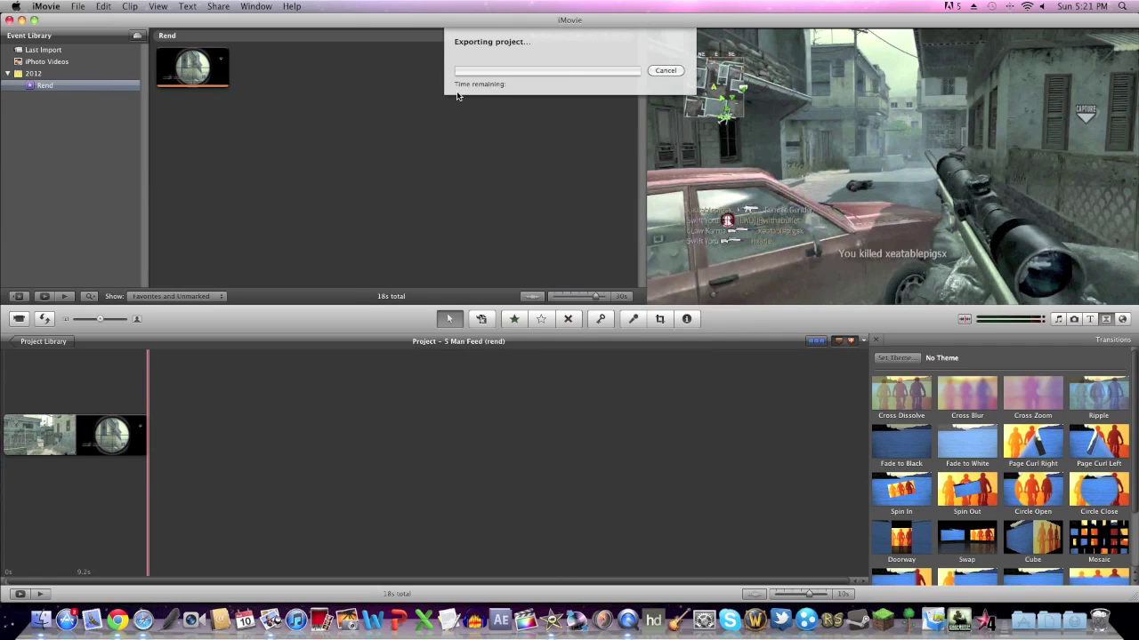